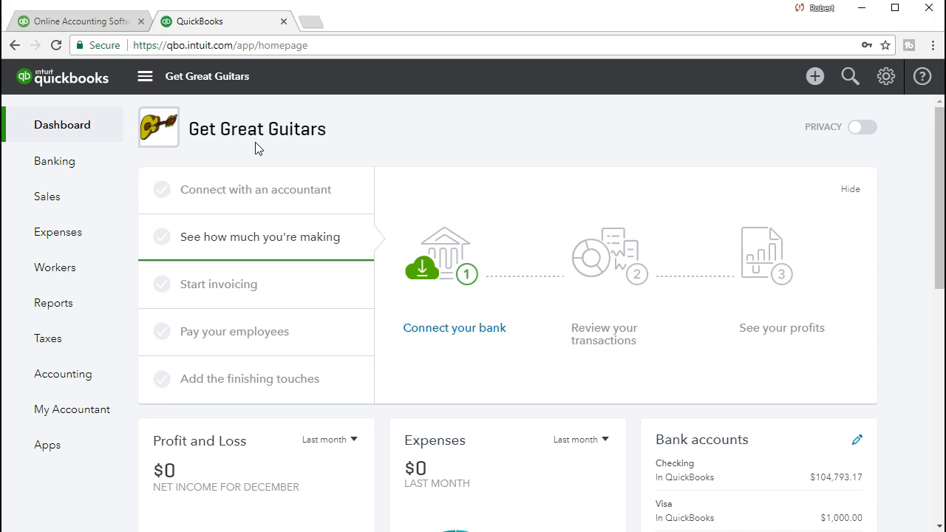
# Open a new Receive Payment form for recording a customer payment.
pyautogui.click(197, 153)
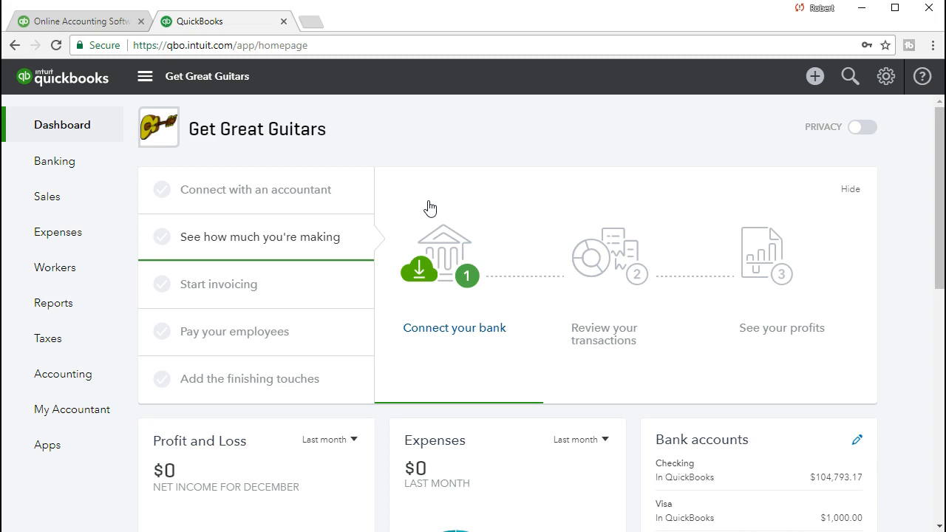
pyautogui.click(814, 77)
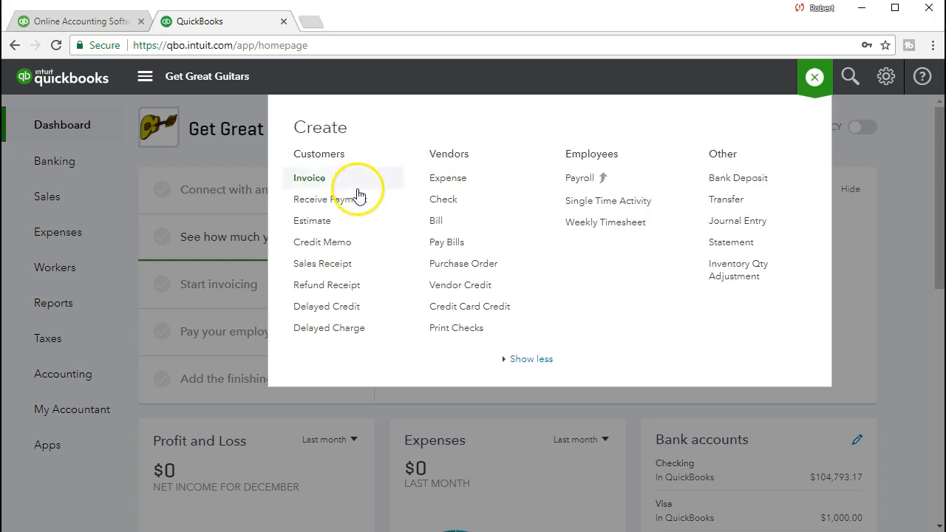
pyautogui.click(381, 209)
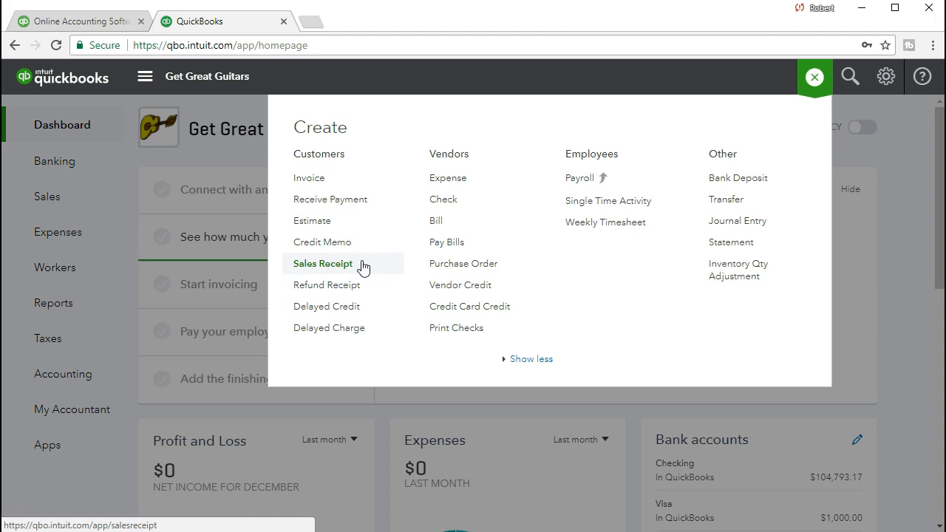
pyautogui.click(381, 198)
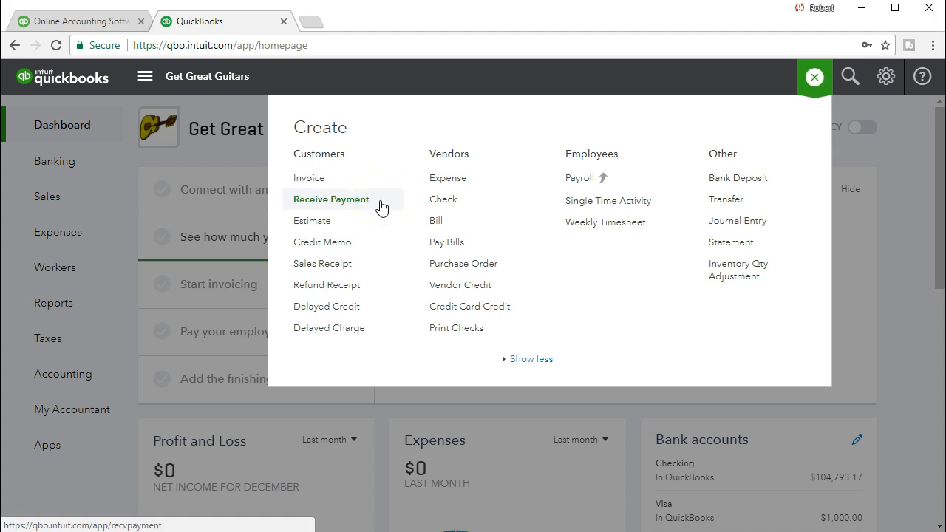
pyautogui.click(381, 207)
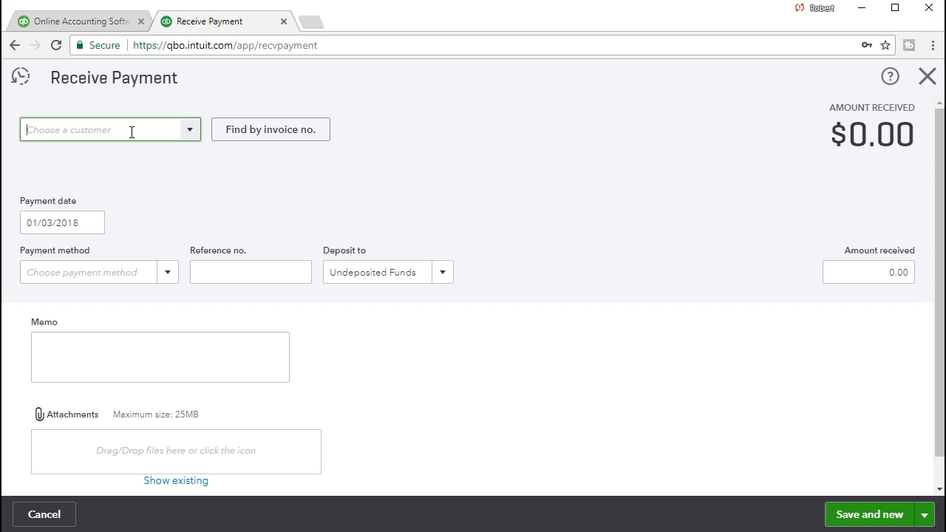
# Choose Anderson Guitars as the paying customer and check its outstanding transactions.
pyautogui.click(188, 136)
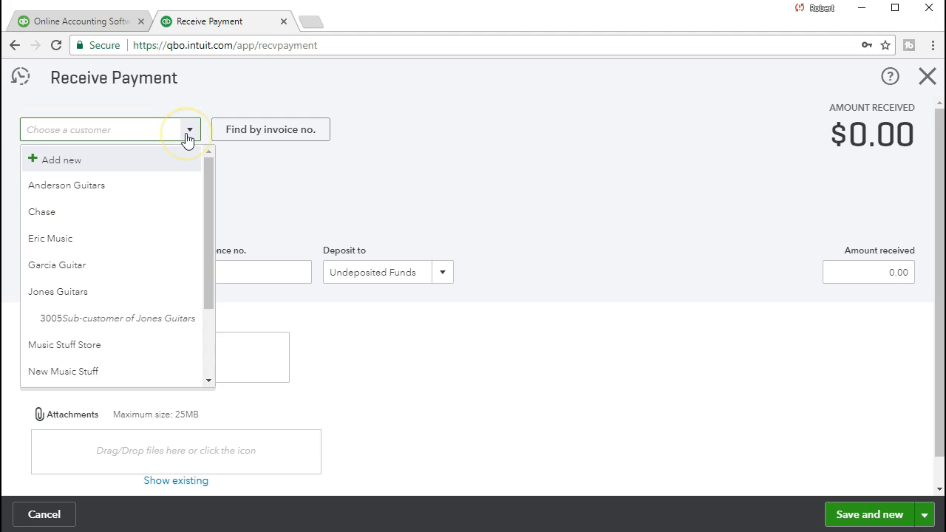
pyautogui.write('Anderson Guitars')
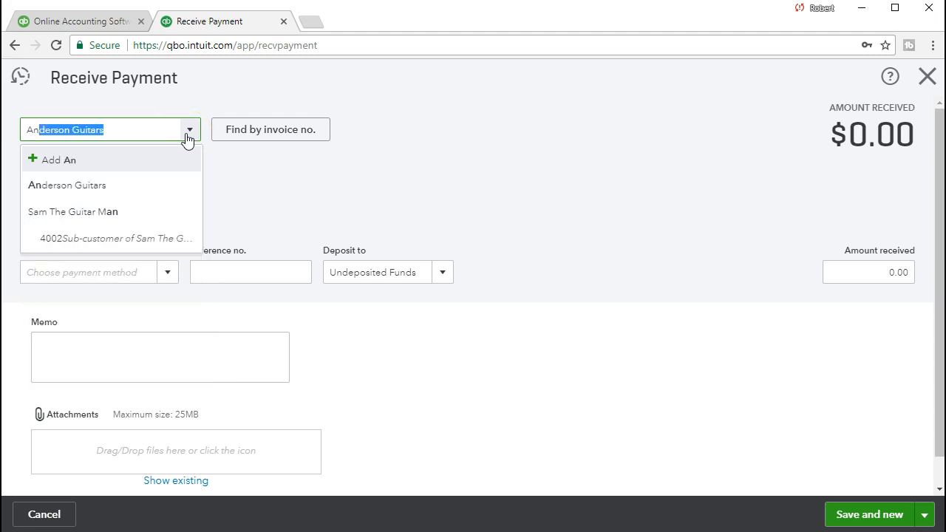
pyautogui.click(156, 191)
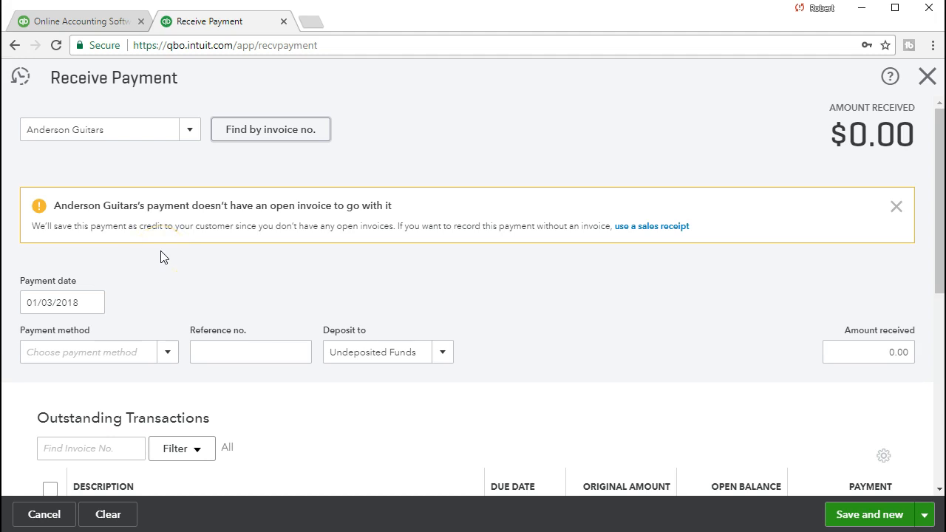
pyautogui.scroll(-2, 163, 256)
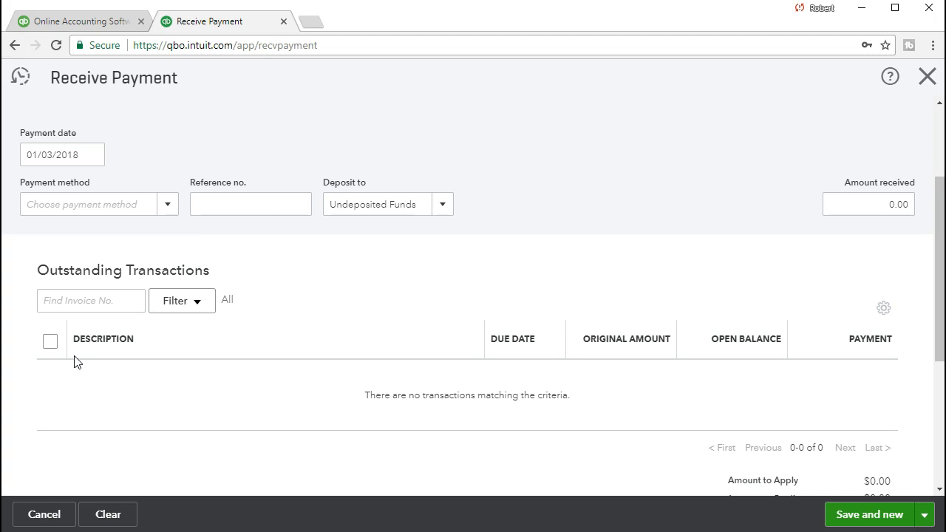
pyautogui.scroll(2, 74, 361)
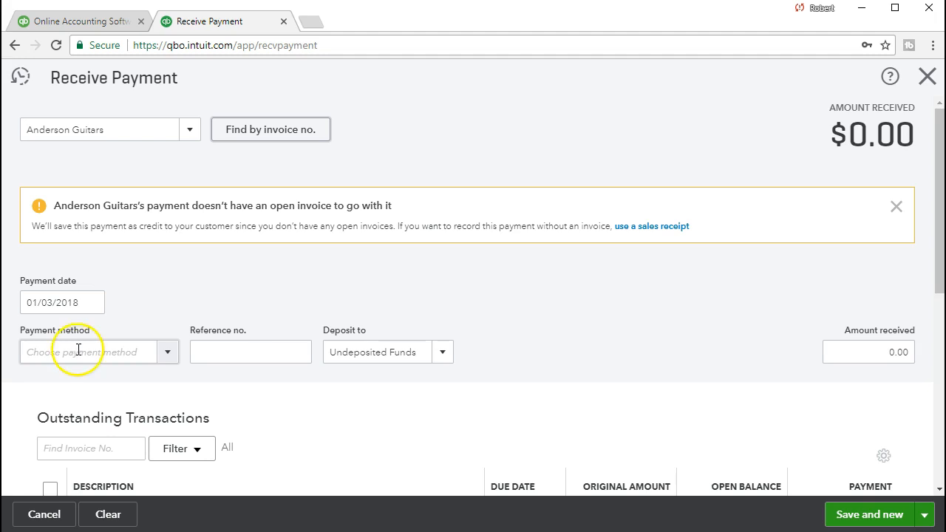
# Set the payment date of the Anderson Guitars payment to 02/16/2021.
pyautogui.click(121, 139)
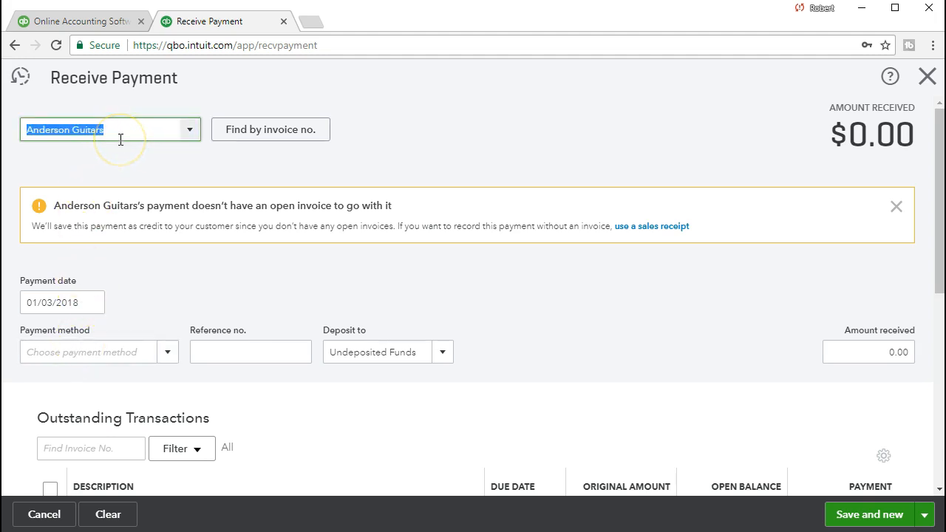
pyautogui.press('Tab')
pyautogui.press('Tab')
pyautogui.press('Tab')
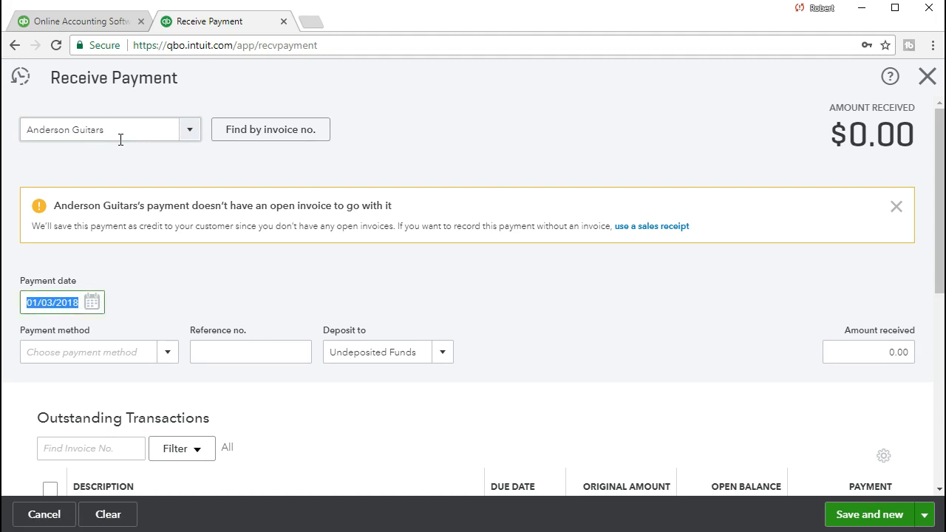
pyautogui.write('021621')
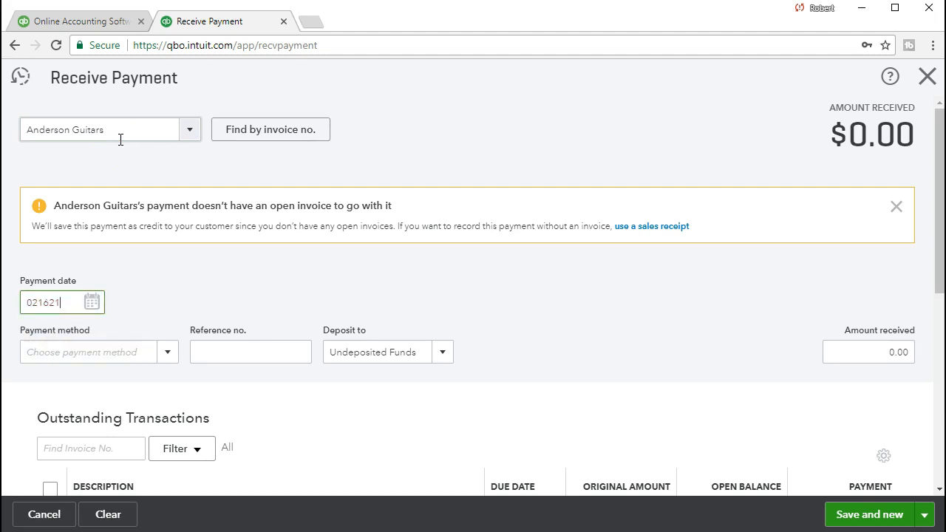
pyautogui.press('Tab')
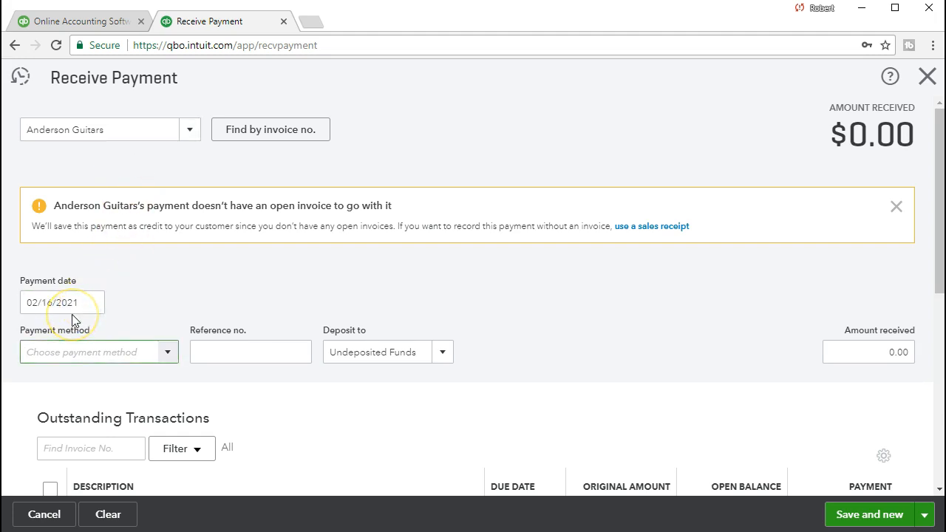
pyautogui.click(73, 318)
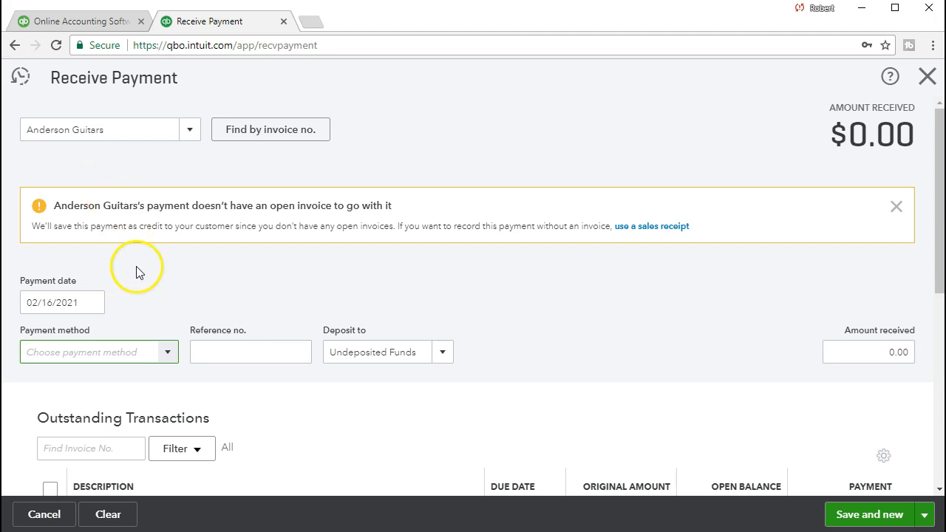
# Set the payment method to Check and enter 5243 as the reference number.
pyautogui.scroll(-1, 145, 275)
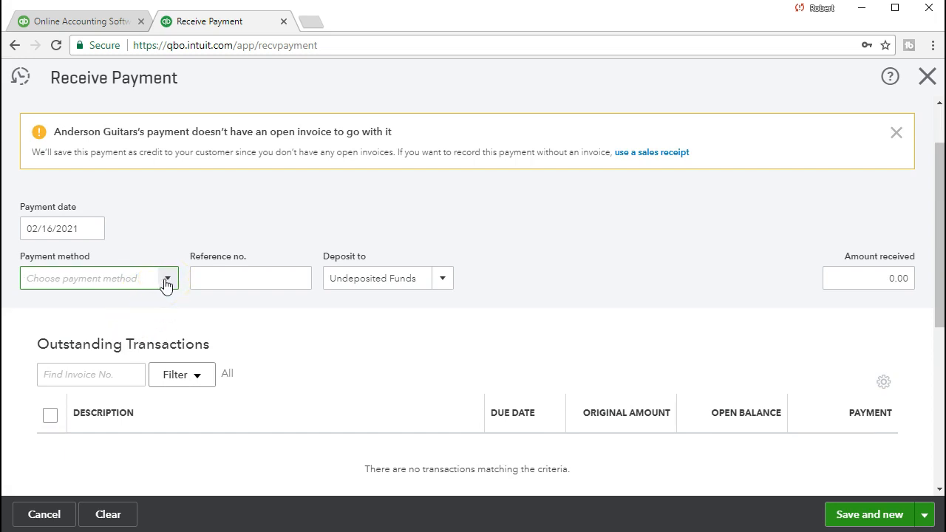
pyautogui.click(167, 282)
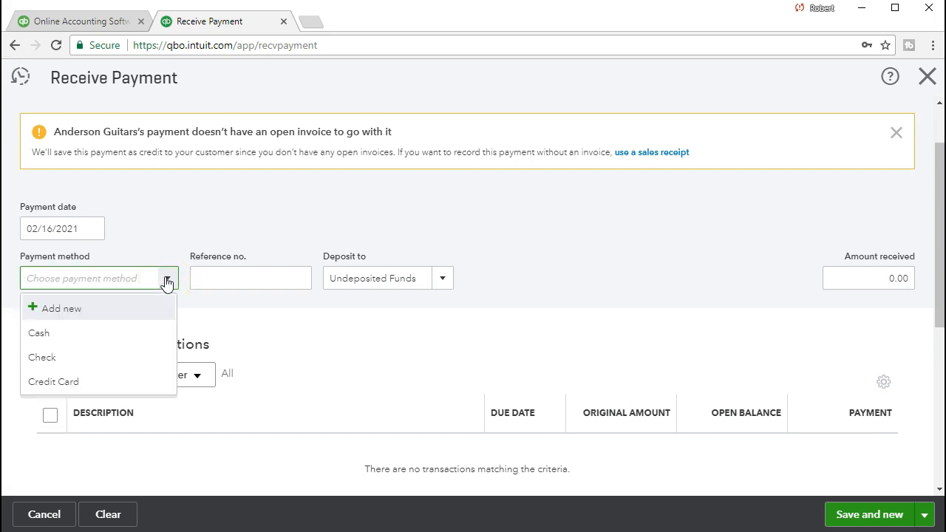
pyautogui.click(94, 358)
pyautogui.press('Tab')
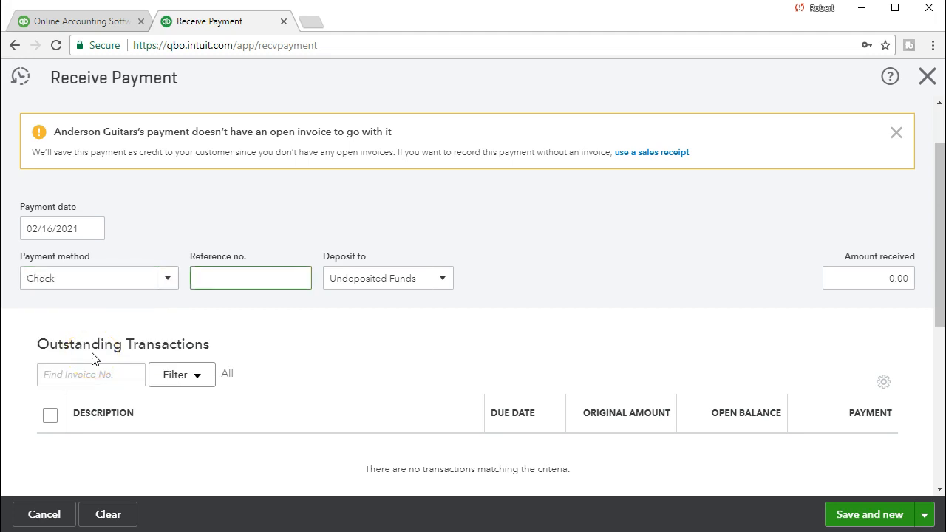
pyautogui.write('5243')
pyautogui.press('Tab')
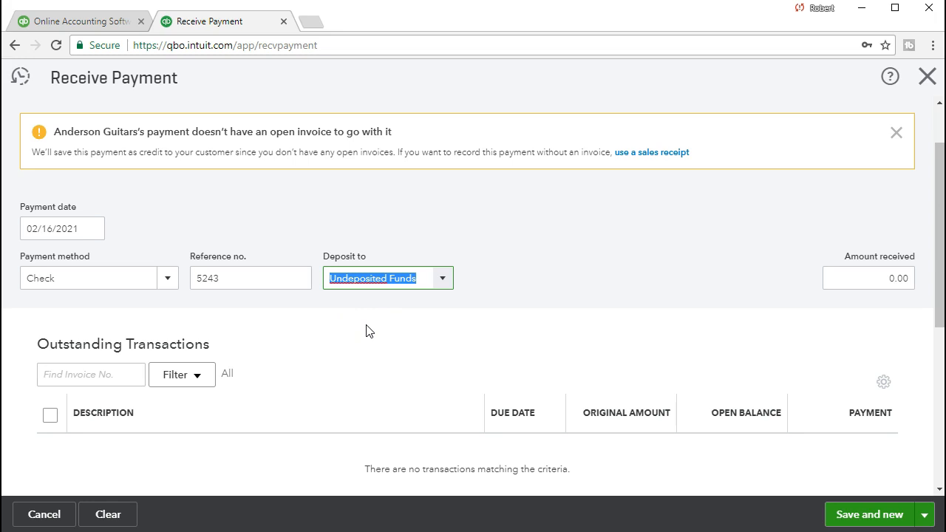
# Enter 250.00 as the amount received, keeping the deposit to Undeposited Funds, and save and close the payment.
pyautogui.press('Tab')
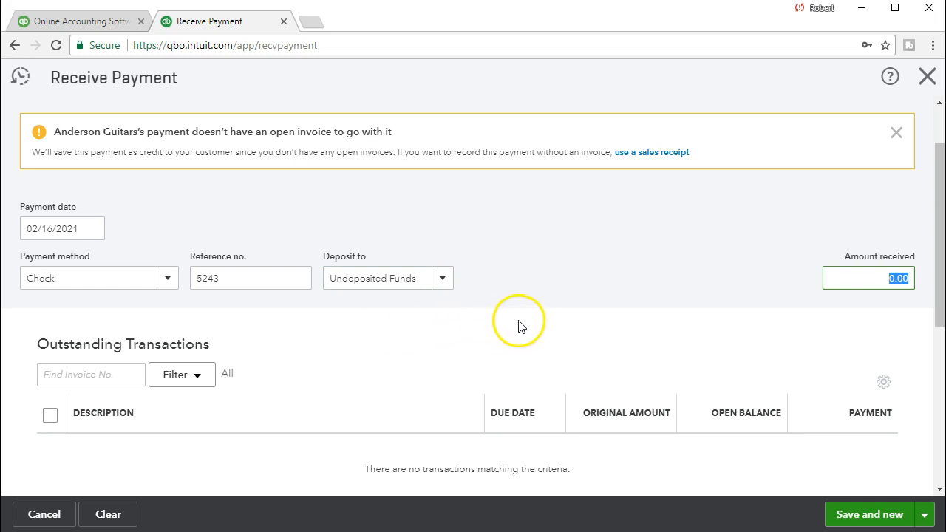
pyautogui.write('2501')
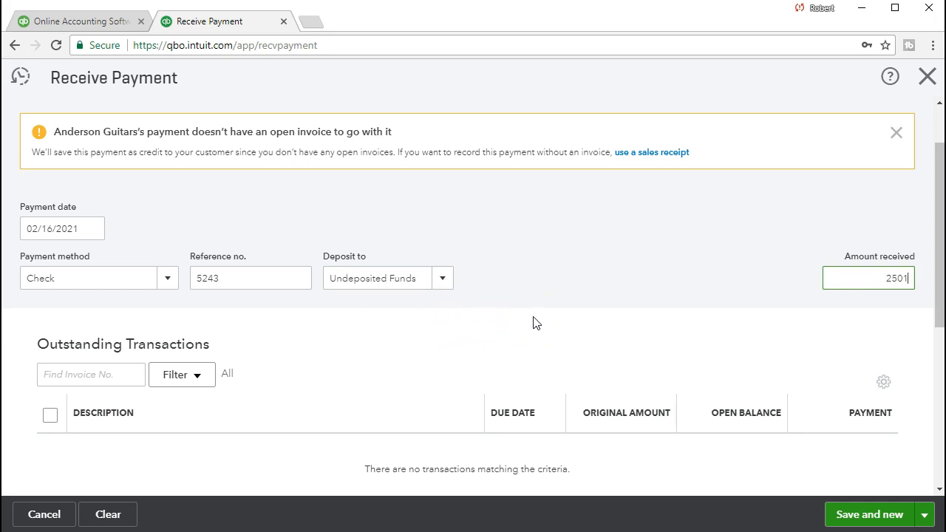
pyautogui.press('BackSpace')
pyautogui.press('Tab')
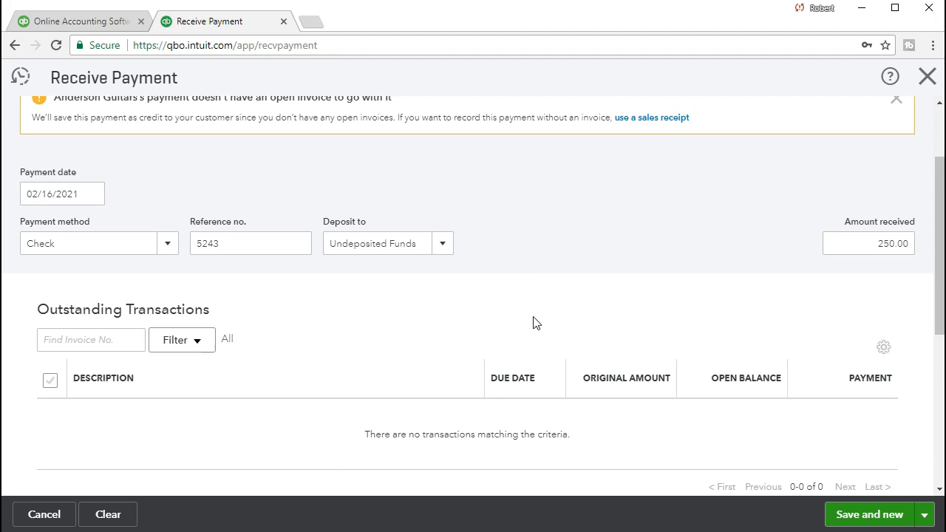
pyautogui.scroll(1, 536, 323)
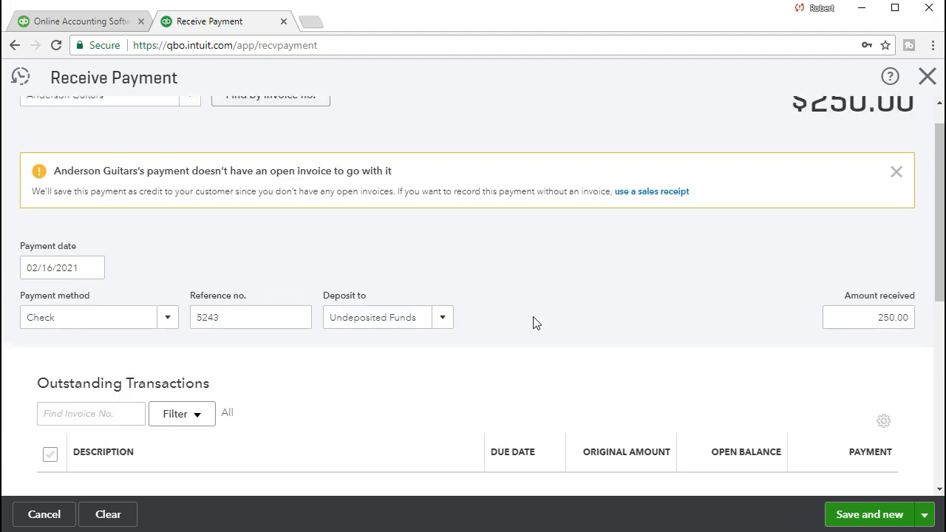
pyautogui.scroll(1, 536, 323)
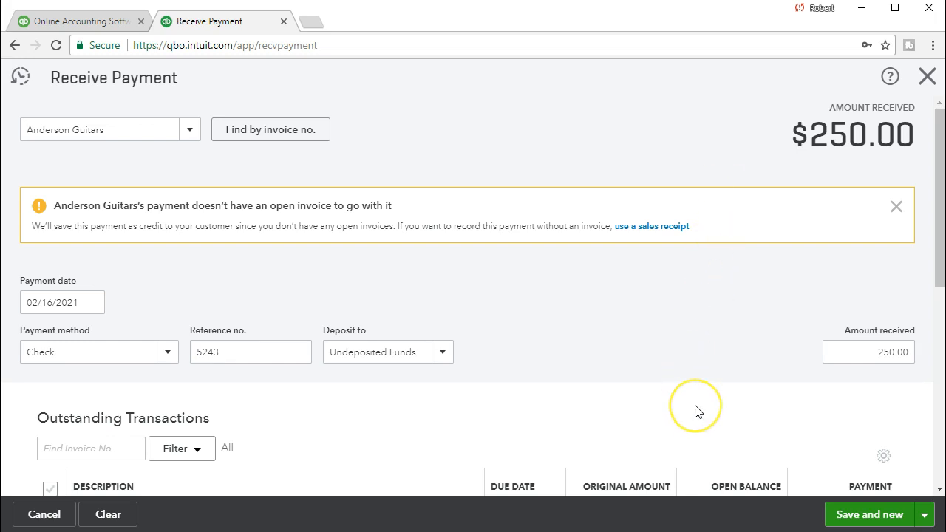
pyautogui.click(849, 516)
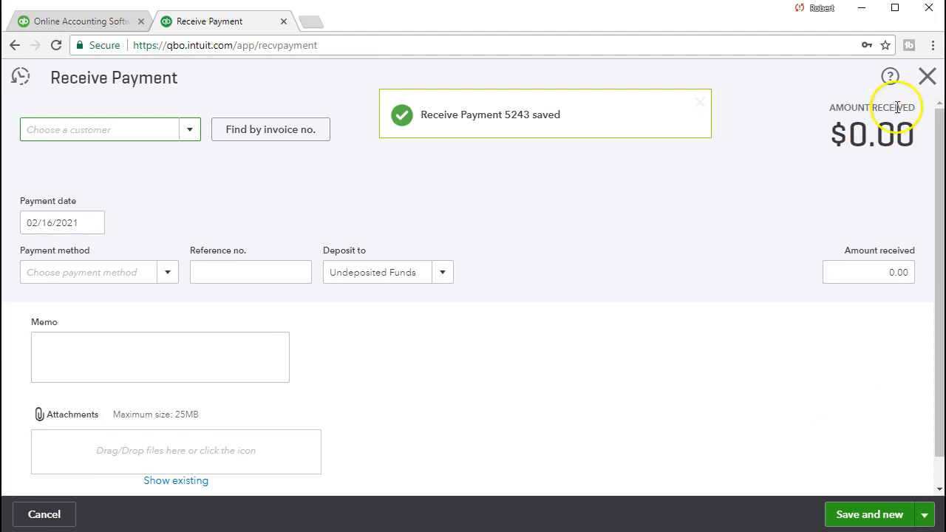
pyautogui.click(927, 78)
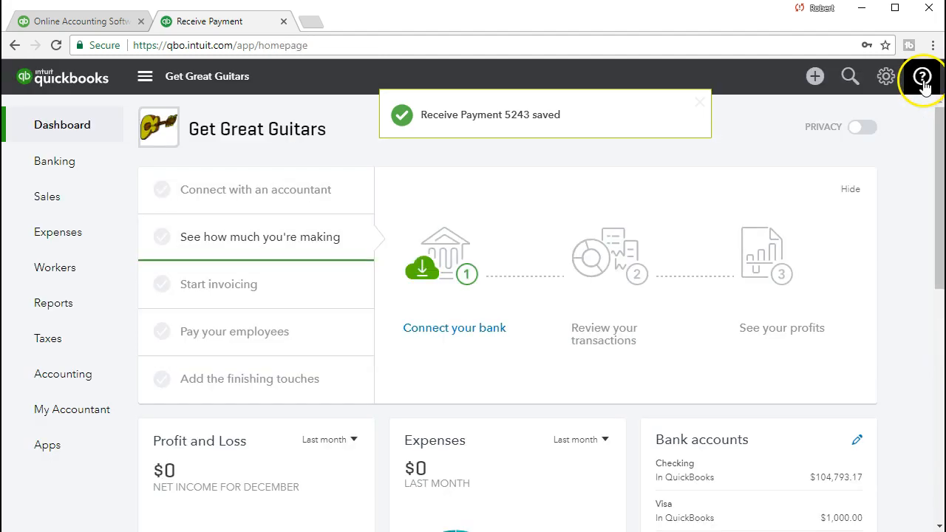
# Search the reports for "bal" and open the Balance Sheet report.
pyautogui.click(81, 312)
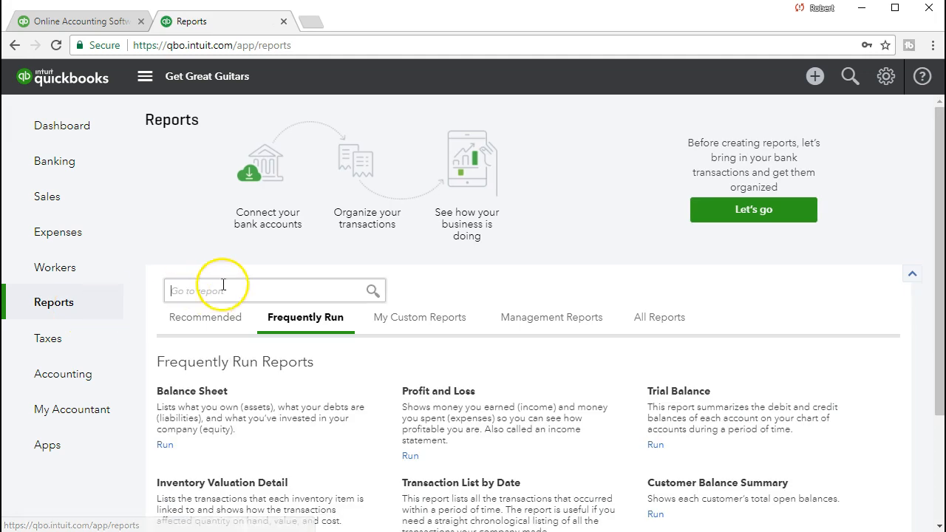
pyautogui.click(222, 285)
pyautogui.write('bal')
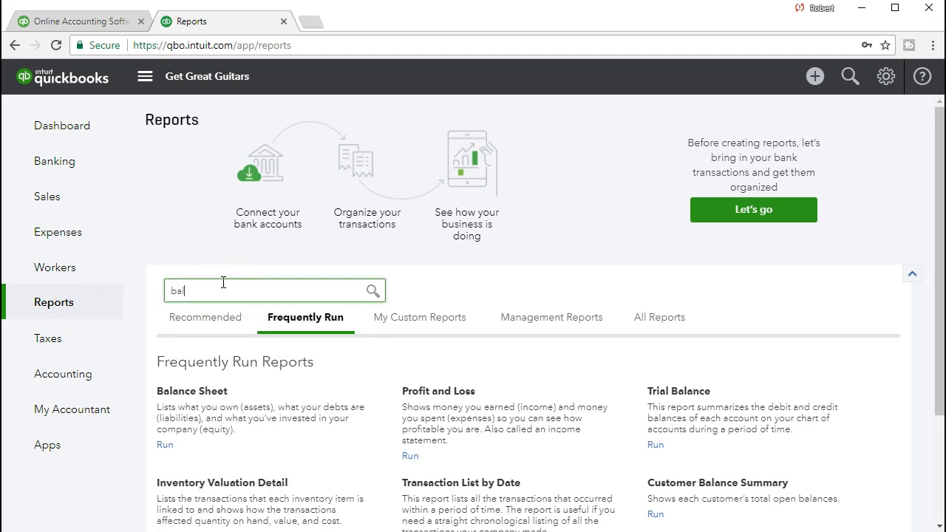
pyautogui.click(222, 369)
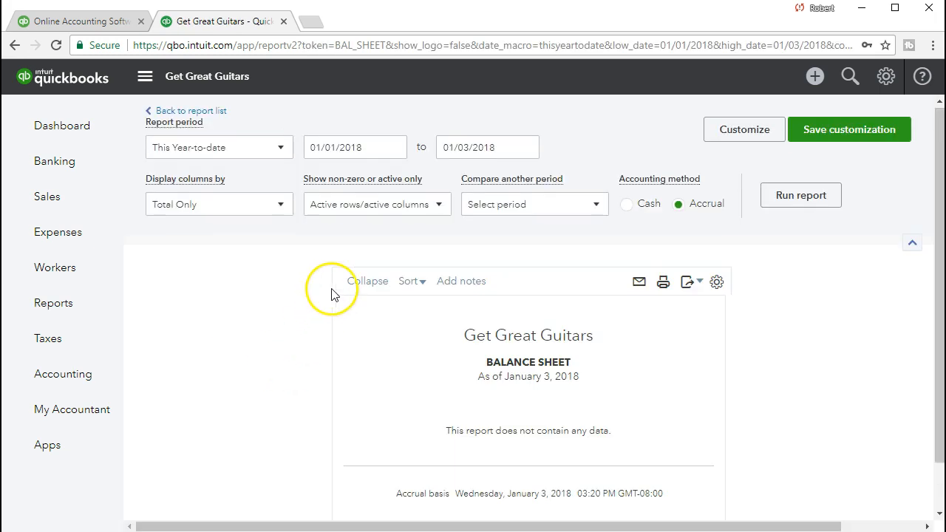
# Run the Balance Sheet for the period 02/01/2021 to 02/28/2021 and view its current assets.
pyautogui.click(371, 147)
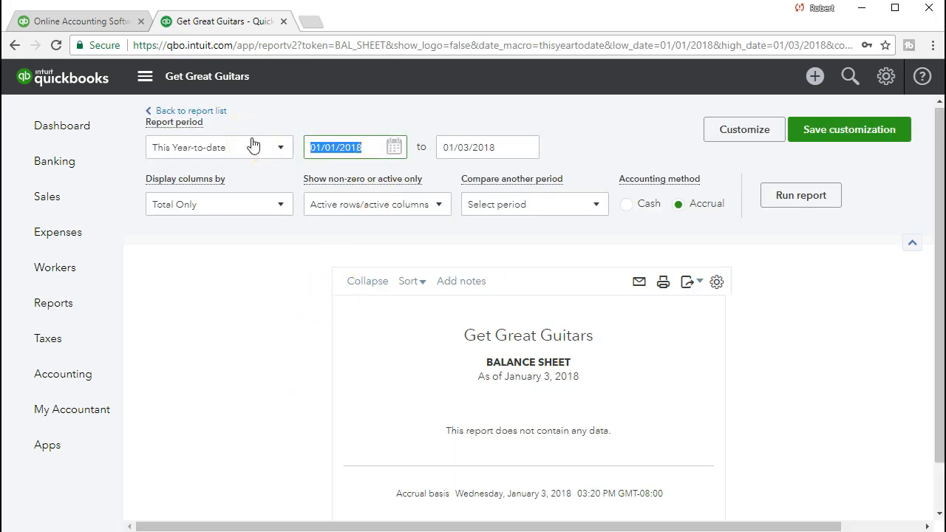
pyautogui.write('020121')
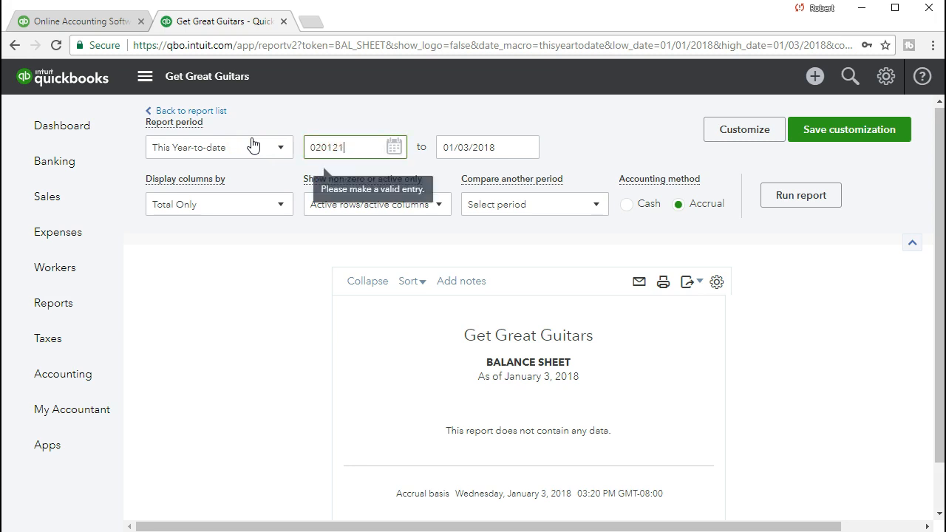
pyautogui.press('Tab')
pyautogui.write('02/')
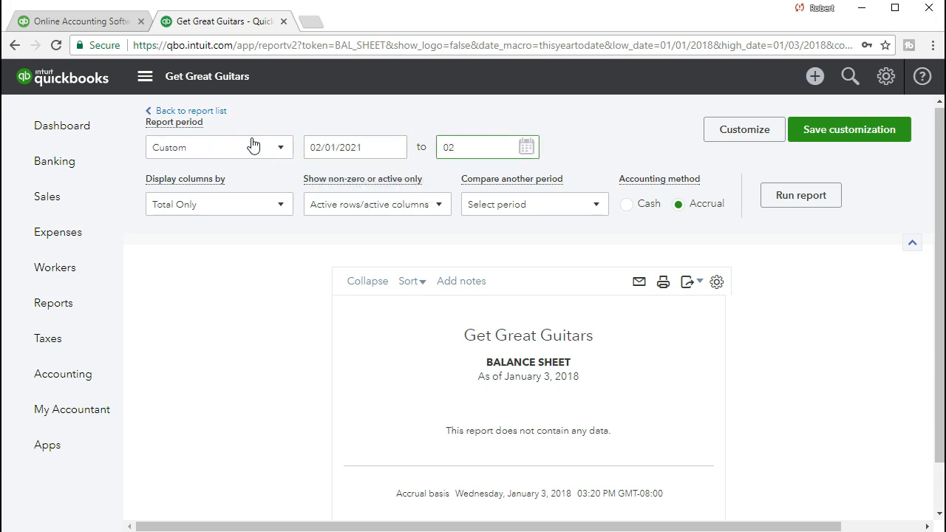
pyautogui.write('28/2021')
pyautogui.press('Tab')
pyautogui.click(397, 191)
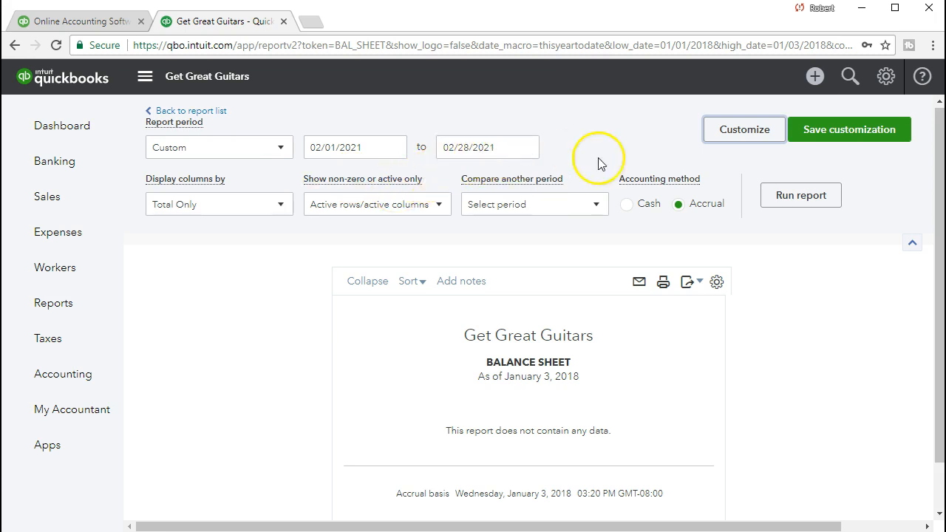
pyautogui.click(798, 203)
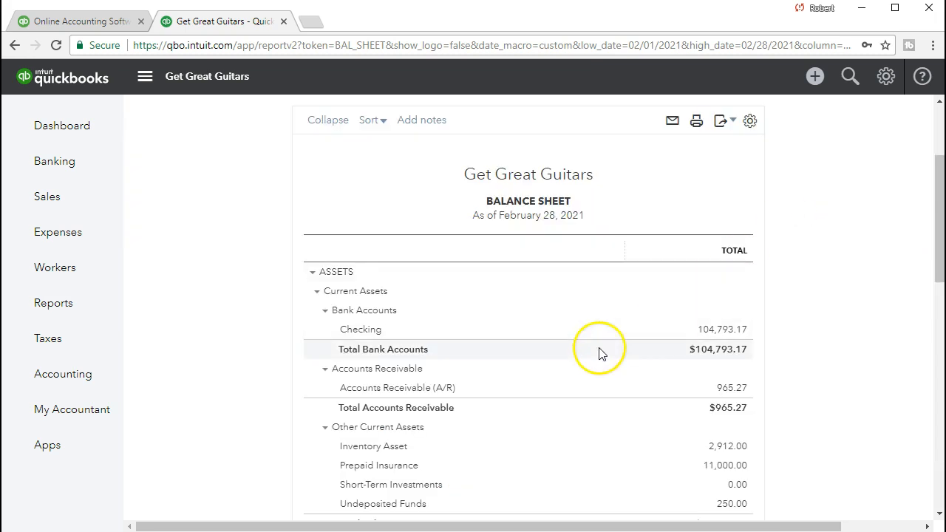
pyautogui.scroll(-1, 568, 378)
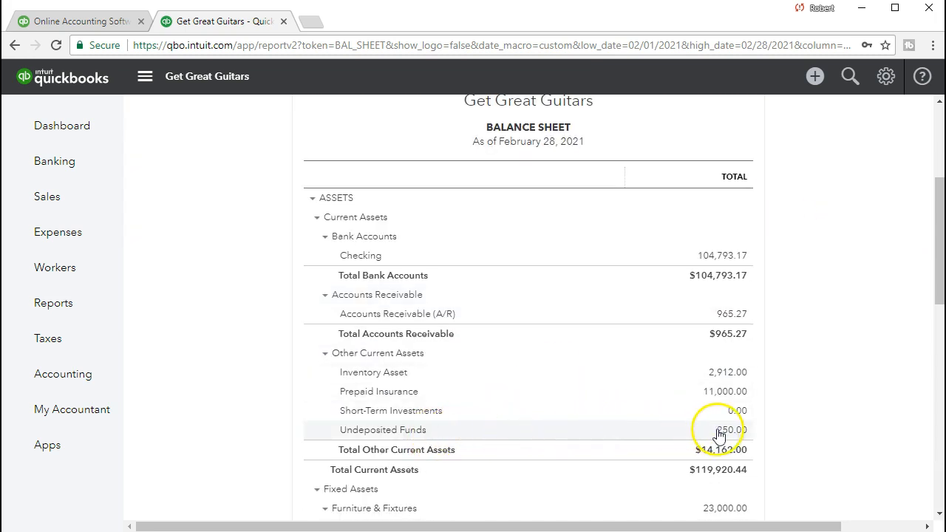
# Inspect the Anderson Guitars payment 5243 behind the Undeposited Funds balance and return to the Balance Sheet.
pyautogui.click(745, 437)
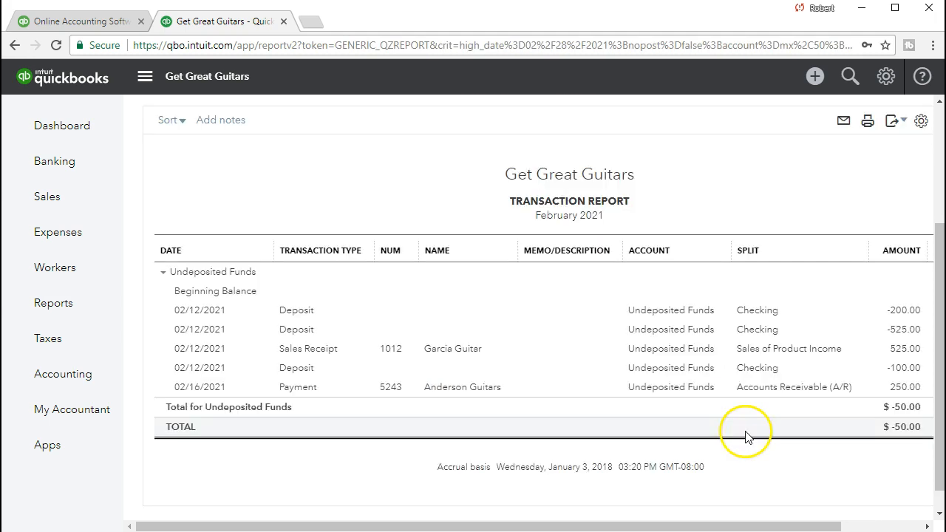
pyautogui.click(905, 390)
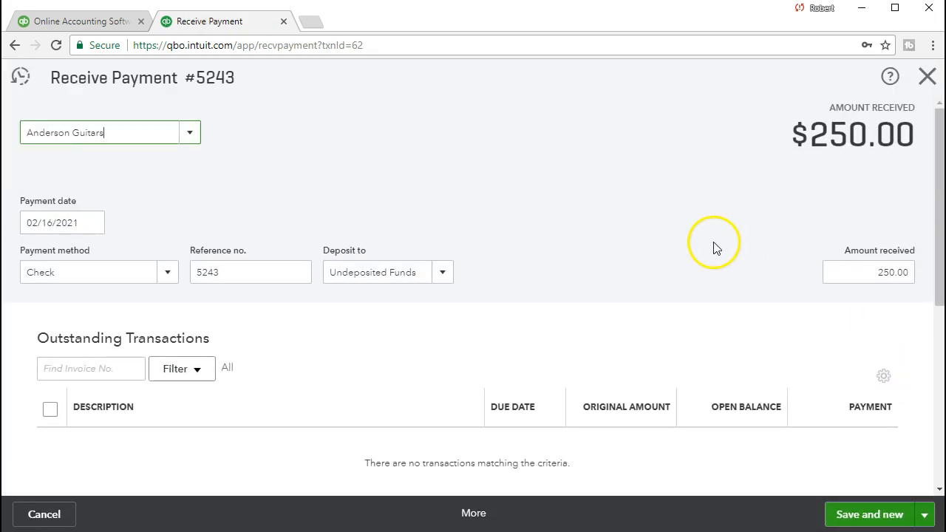
pyautogui.click(930, 83)
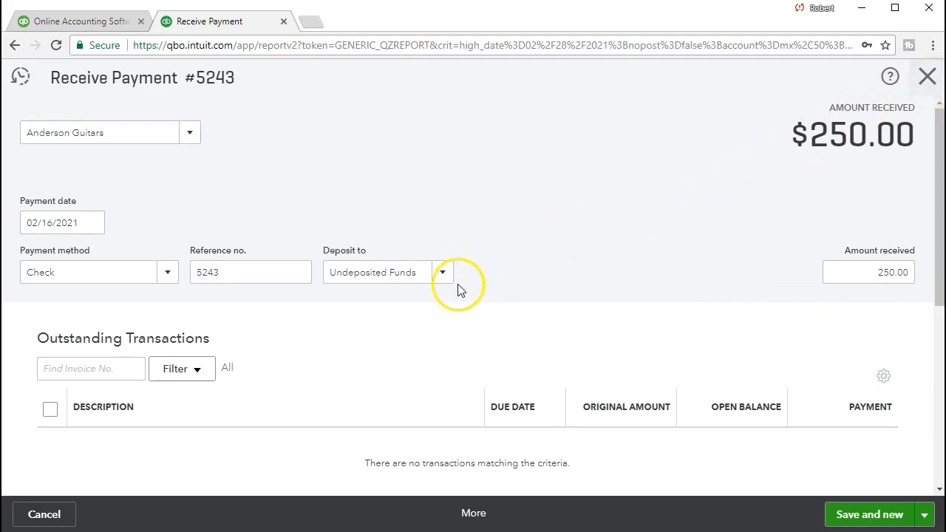
pyautogui.click(238, 115)
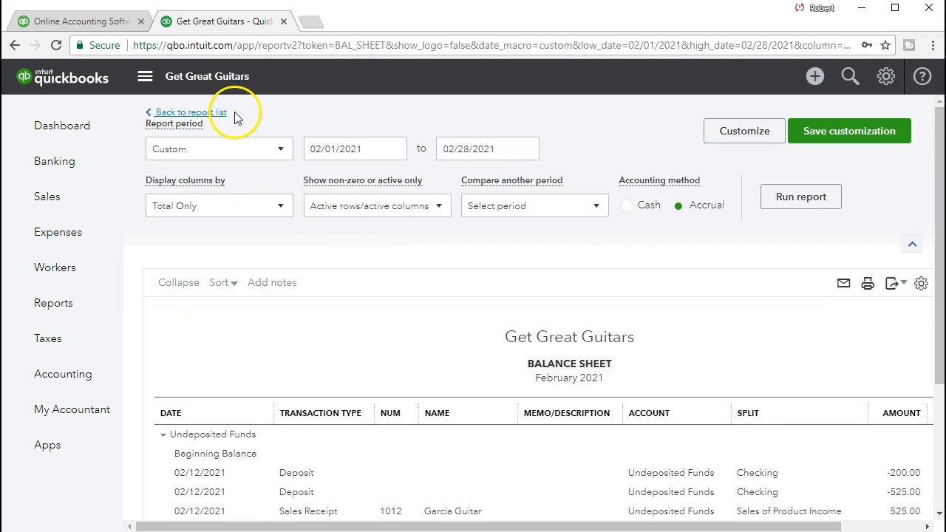
# Review the Balance Sheet down to its current liabilities and open the transaction detail behind Accounts Receivable (A/R).
pyautogui.scroll(-3, 231, 185)
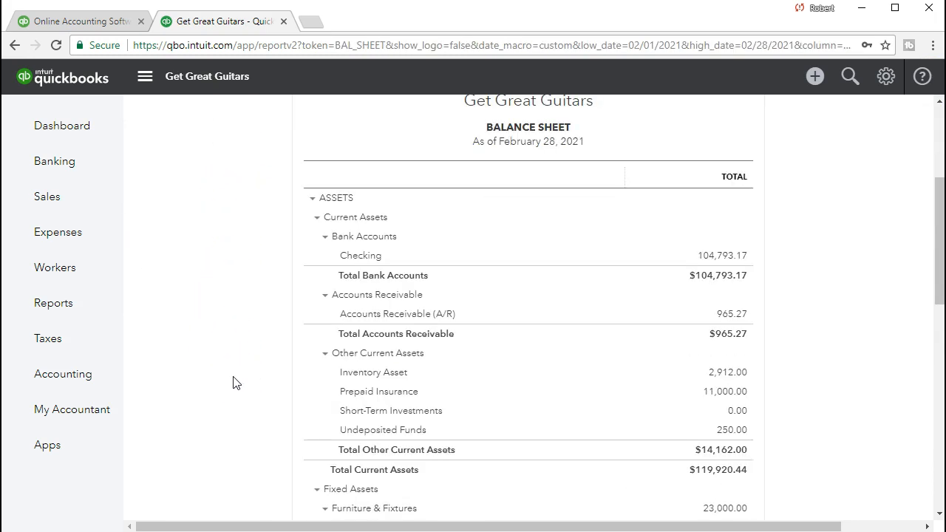
pyautogui.scroll(-3, 292, 351)
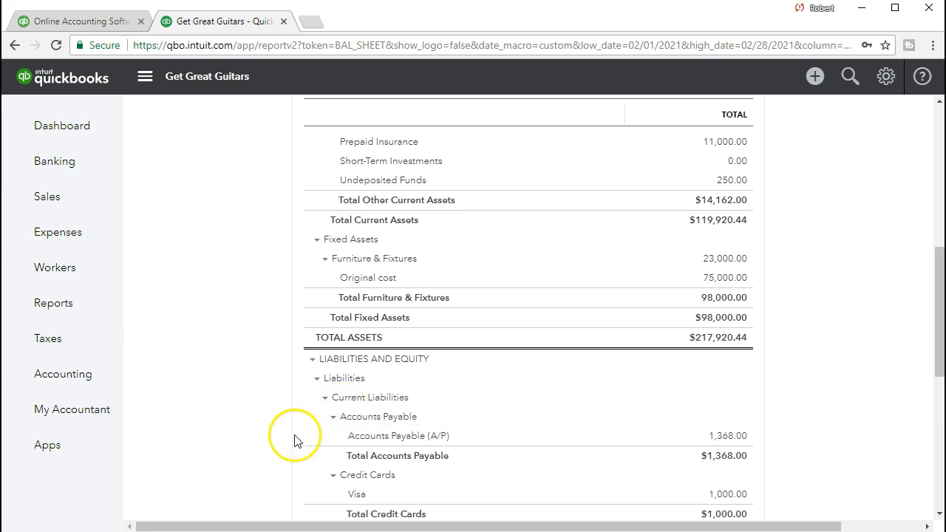
pyautogui.scroll(5, 294, 441)
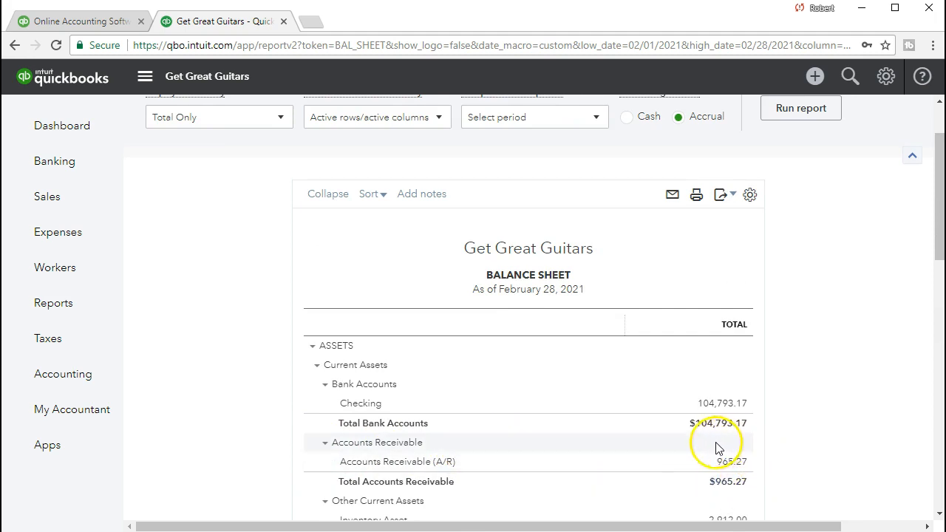
pyautogui.click(722, 469)
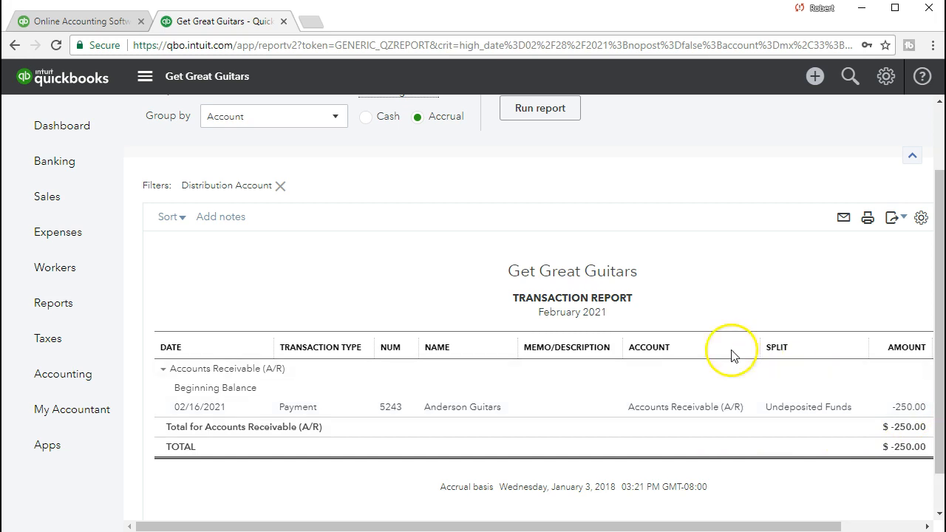
# Run the Accounts Receivable transaction report with a start date of 01/01/2021 and view its amount and balance columns.
pyautogui.scroll(1, 440, 296)
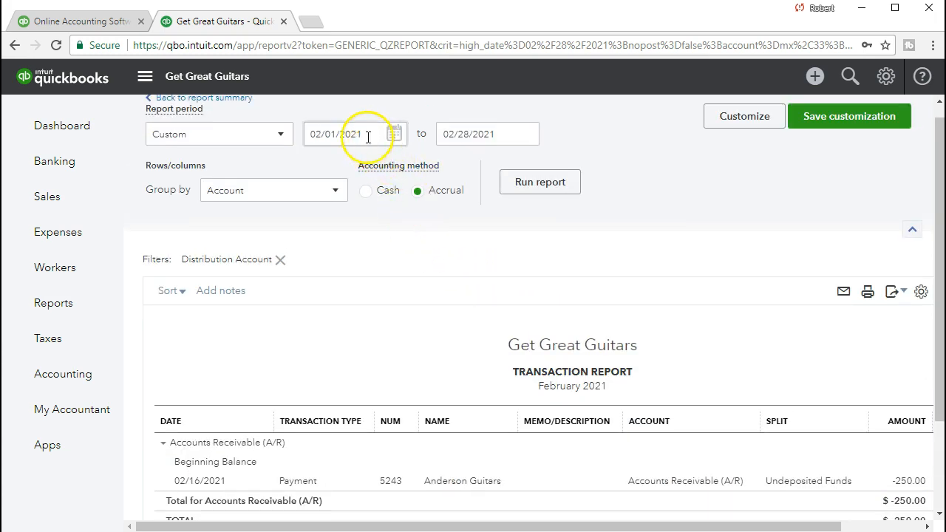
pyautogui.click(320, 134)
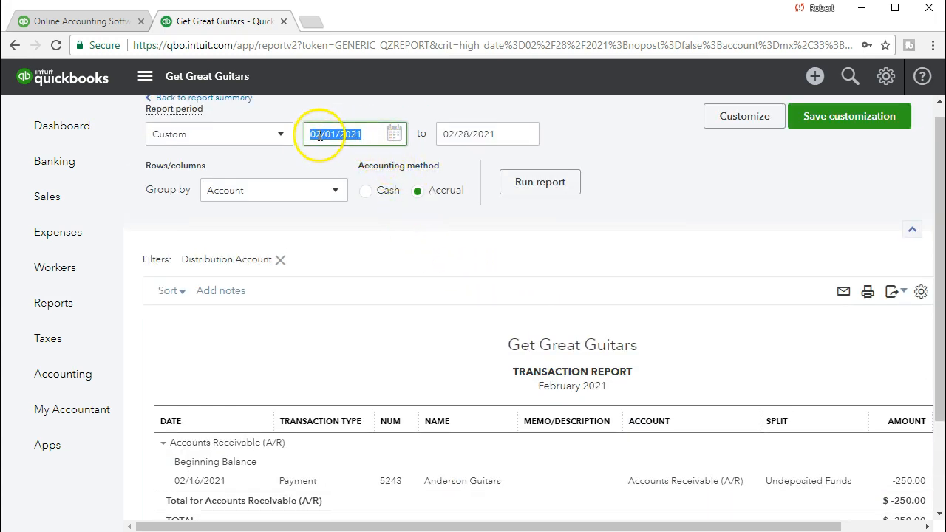
pyautogui.press('BackSpace')
pyautogui.write('1')
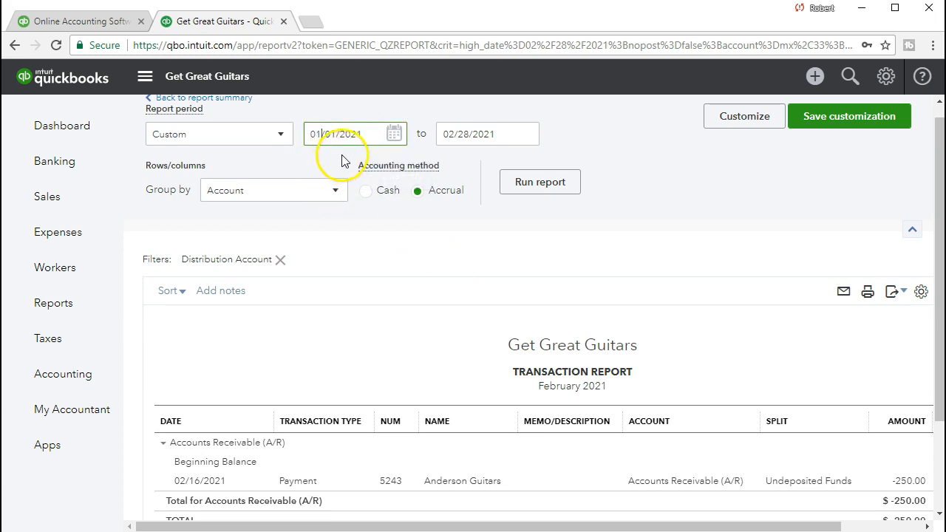
pyautogui.click(473, 152)
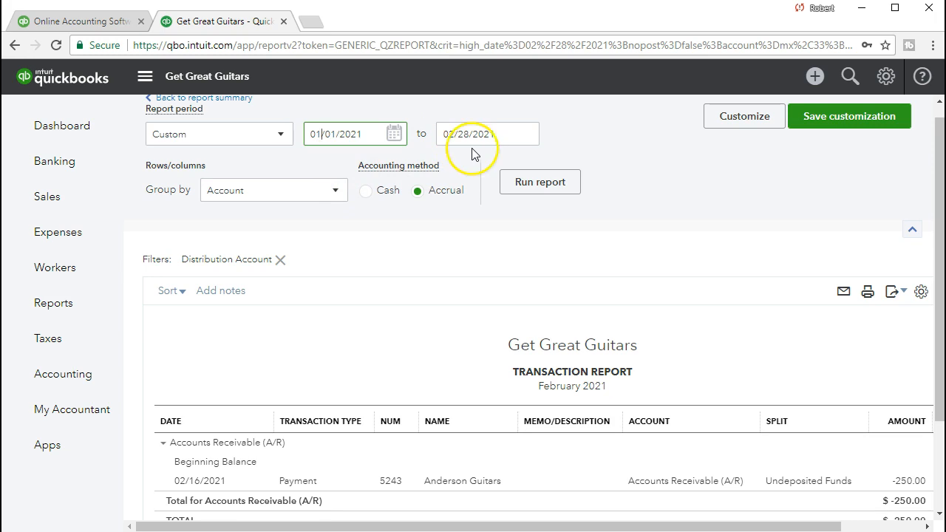
pyautogui.click(545, 180)
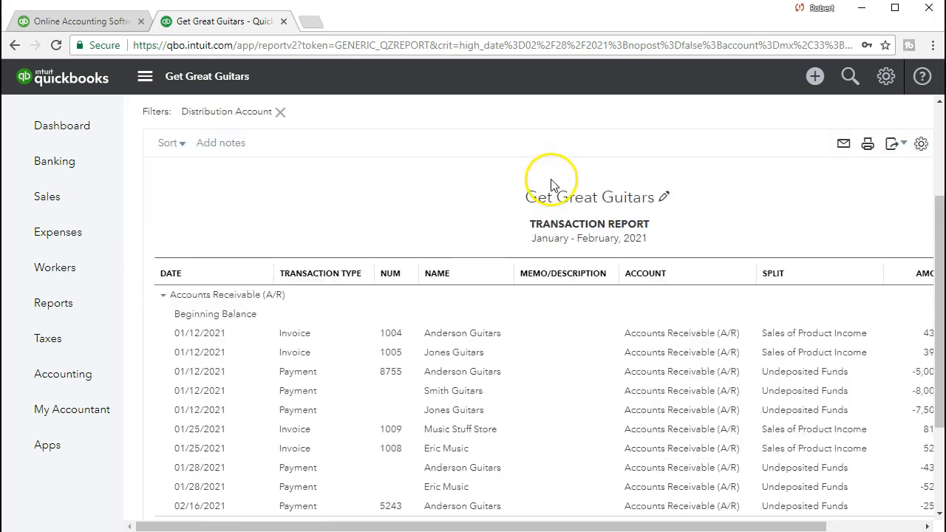
pyautogui.moveTo(728, 527); pyautogui.dragTo(813, 524)
pyautogui.scroll(-1, 866, 486)
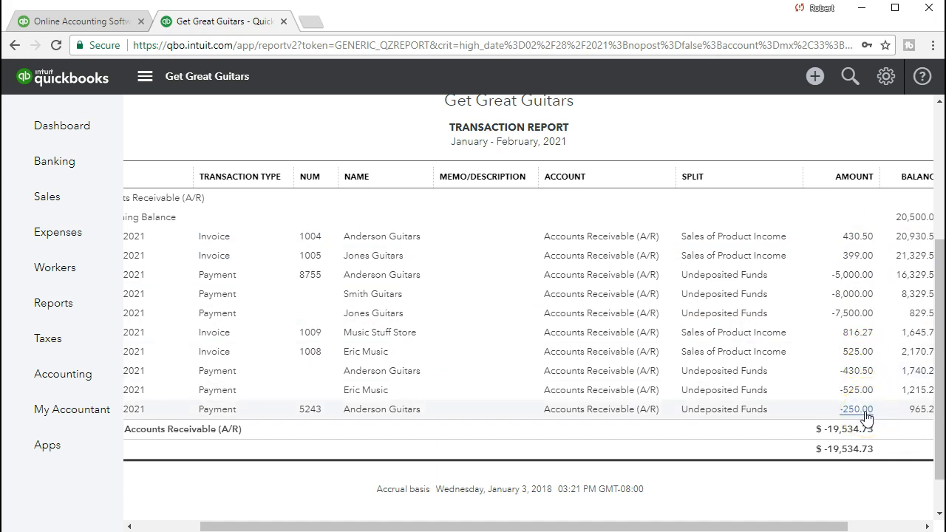
pyautogui.moveTo(835, 527); pyautogui.dragTo(894, 528)
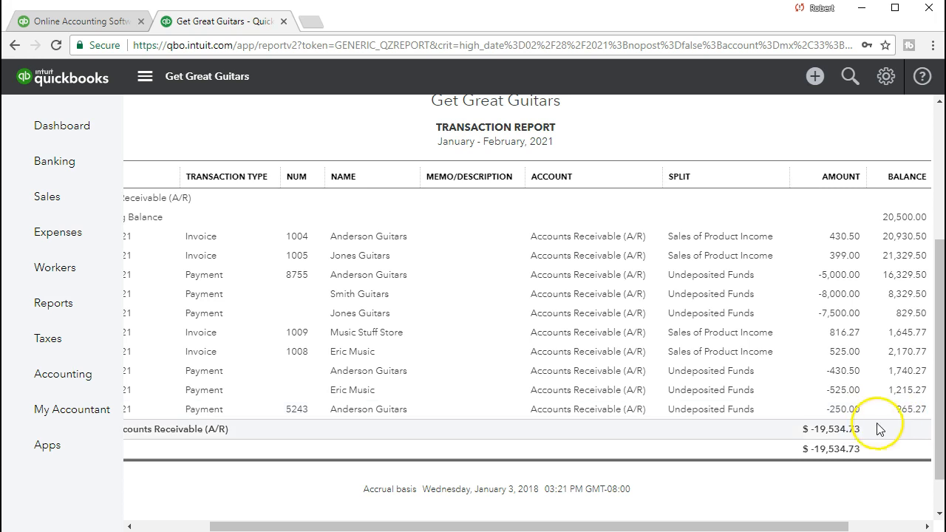
# Search the reports for "cust" and open the Customer Balance Detail report.
pyautogui.click(90, 319)
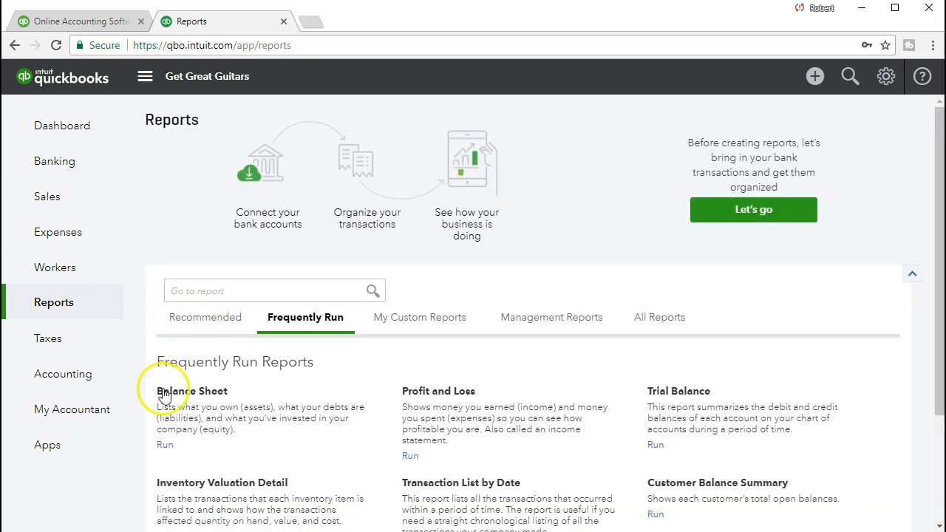
pyautogui.click(101, 323)
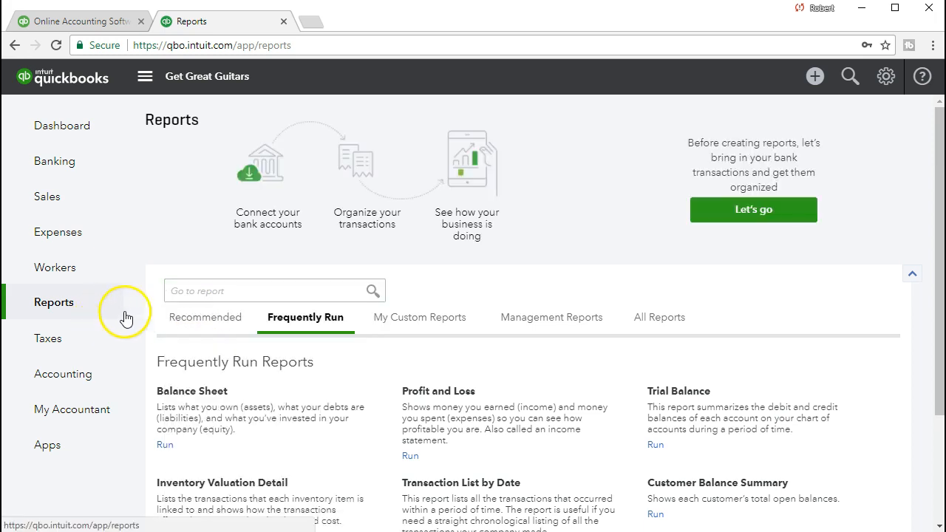
pyautogui.click(195, 292)
pyautogui.write('cust')
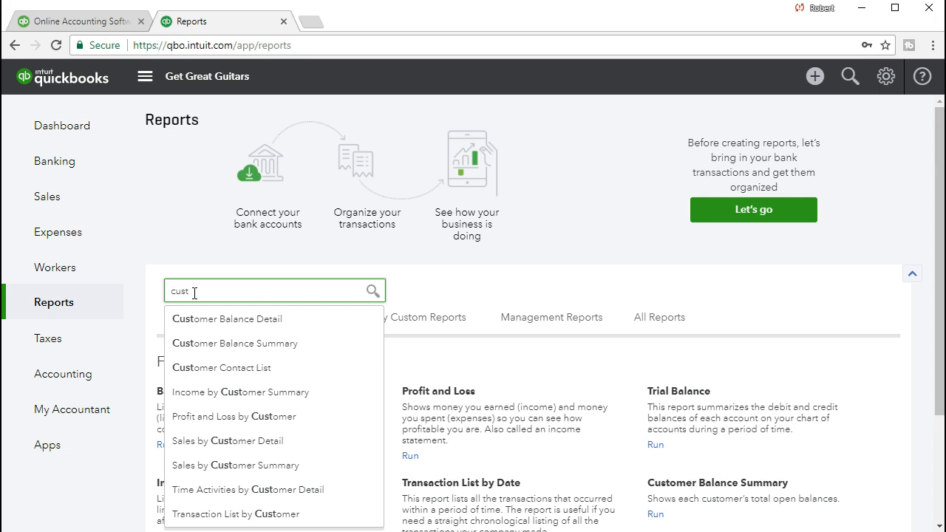
pyautogui.click(246, 326)
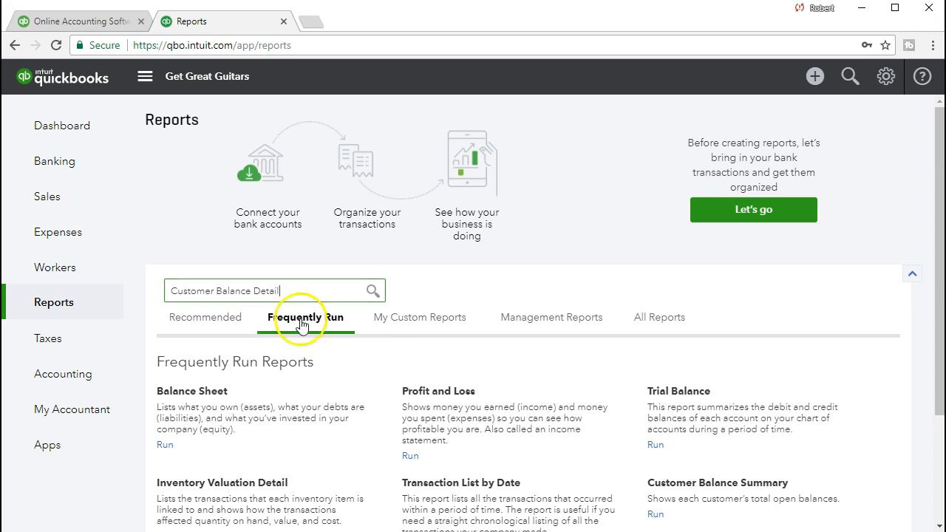
pyautogui.click(350, 289)
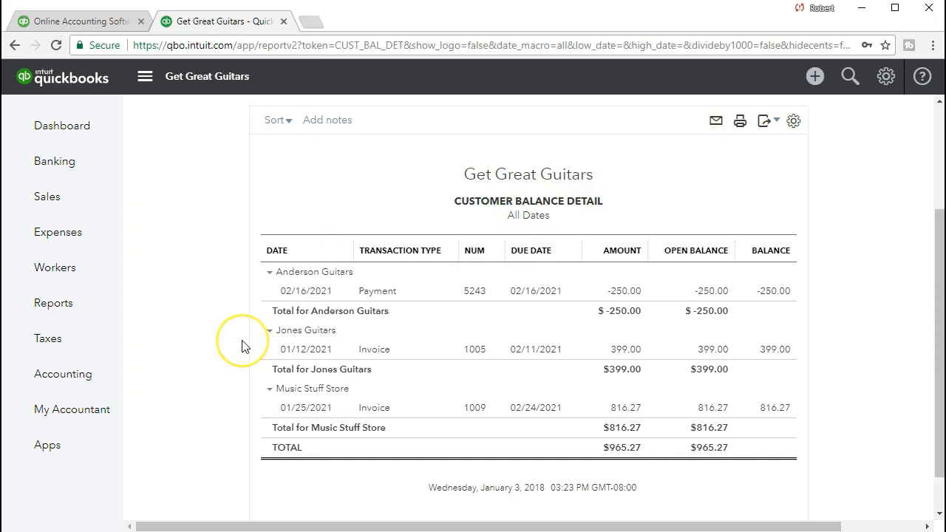
# Examine the balances of Anderson Guitars, Jones Guitars and Music Stuff Store in the Customer Balance Detail report.
pyautogui.scroll(3, 243, 343)
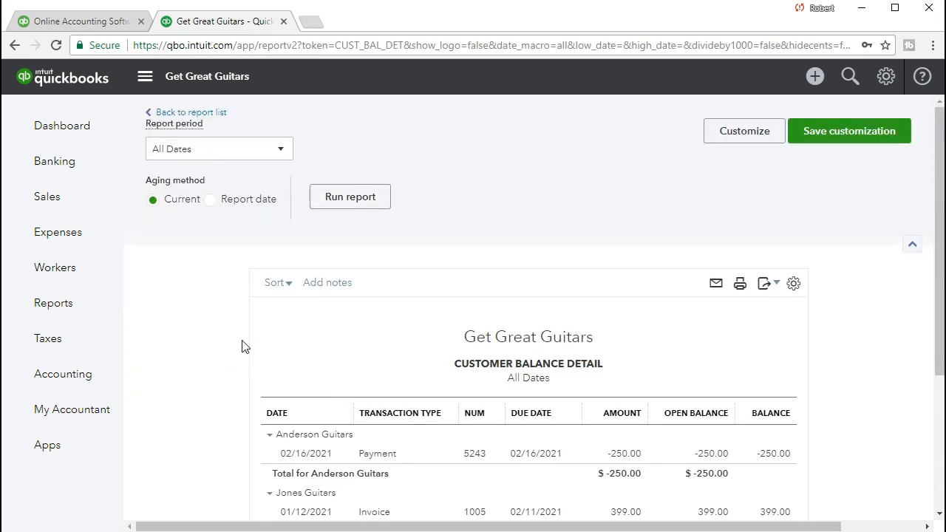
pyautogui.scroll(-2, 242, 346)
pyautogui.scroll(-1, 243, 346)
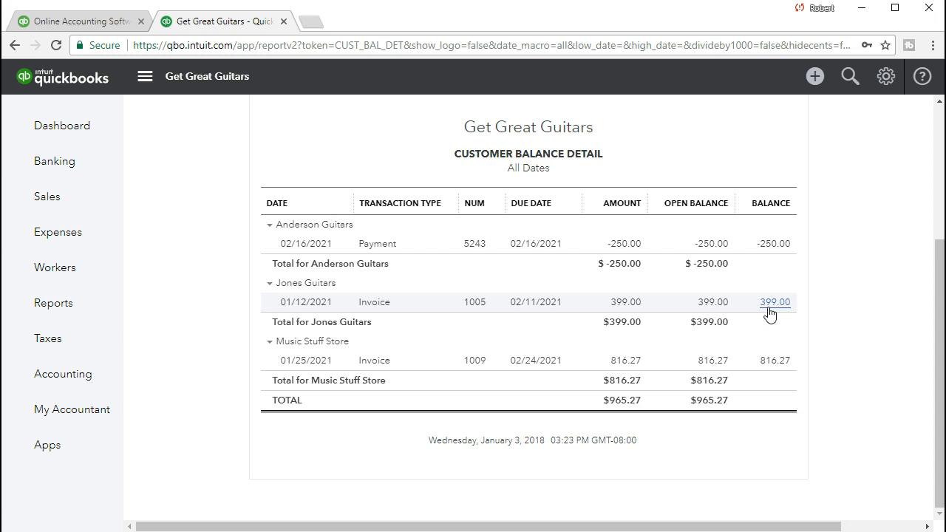
pyautogui.click(775, 366)
pyautogui.click(777, 375)
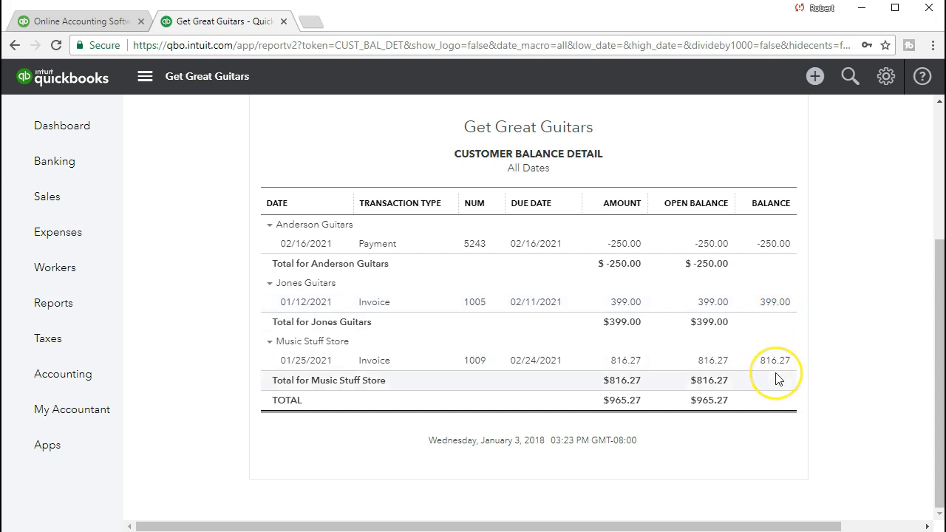
pyautogui.click(777, 268)
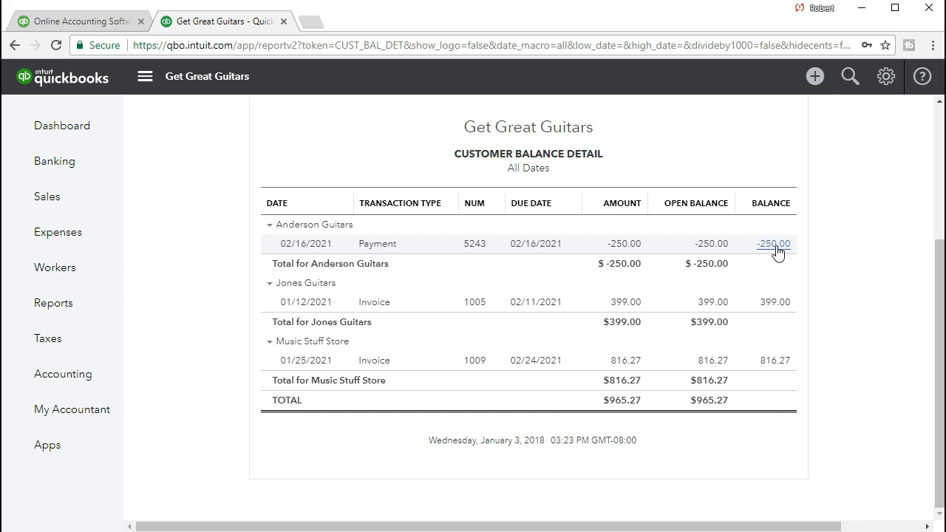
pyautogui.click(777, 256)
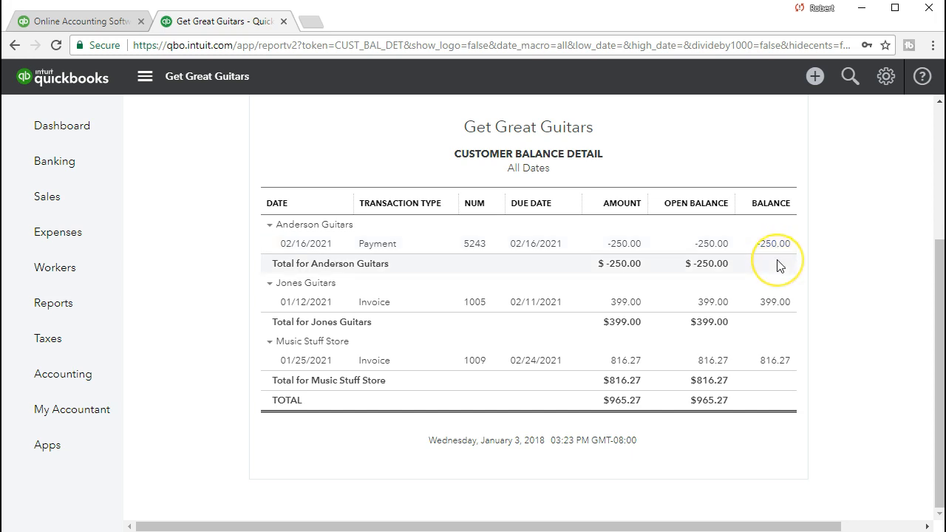